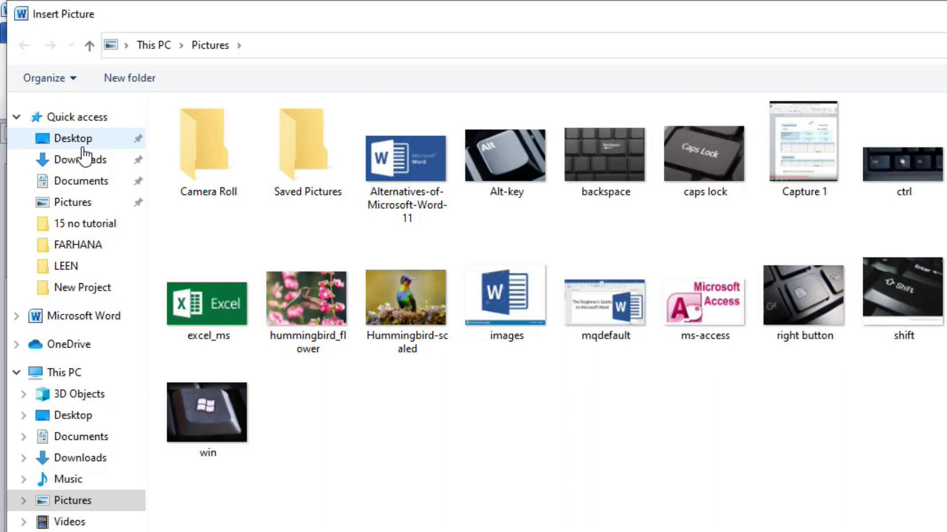
# - Insert the hummingbird_flower image from the Pictures folder into the document
pyautogui.click(60, 206)
pyautogui.click(599, 402)
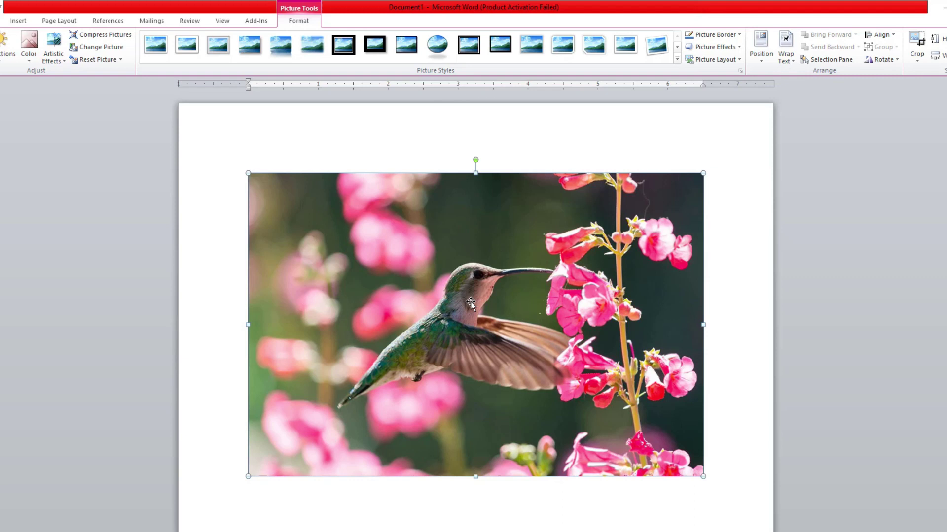
pyautogui.click(743, 433)
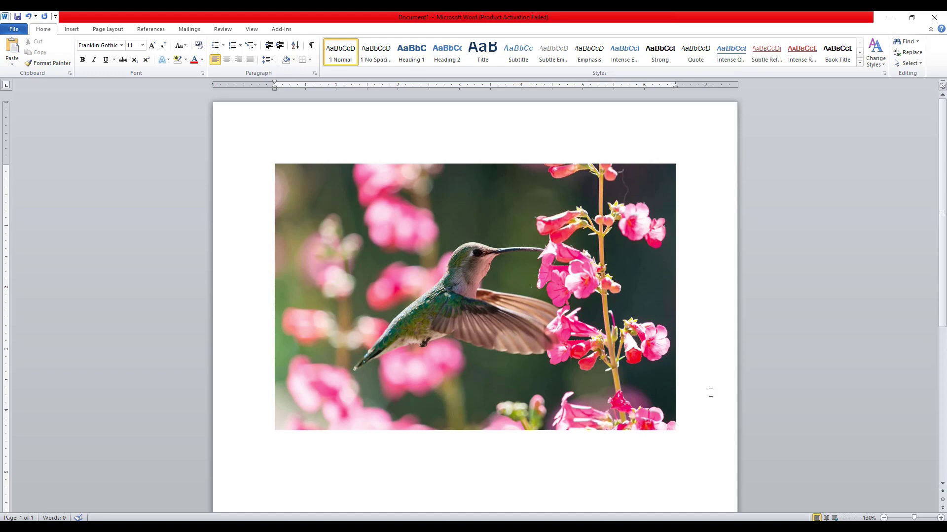
# - Resize the hummingbird picture proportionally to about 4.46" wide by 2.97" high
pyautogui.click(550, 349)
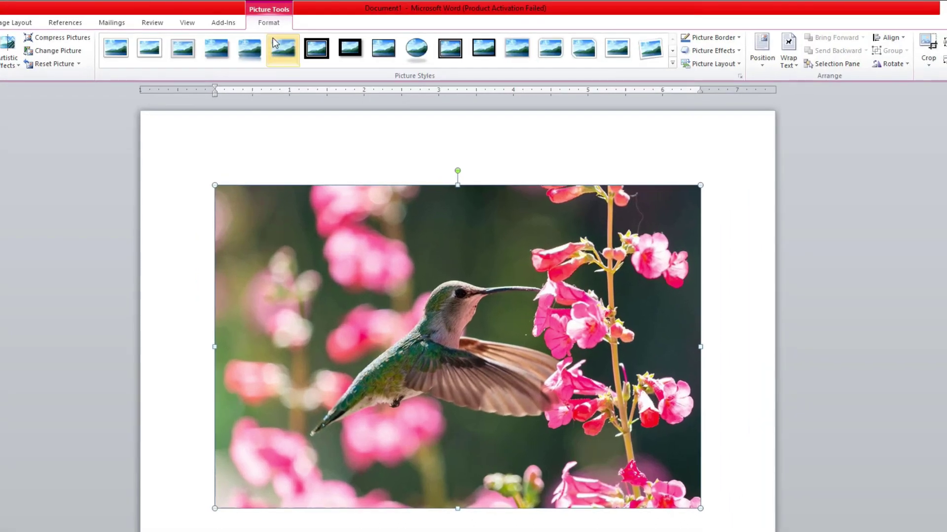
pyautogui.click(742, 426)
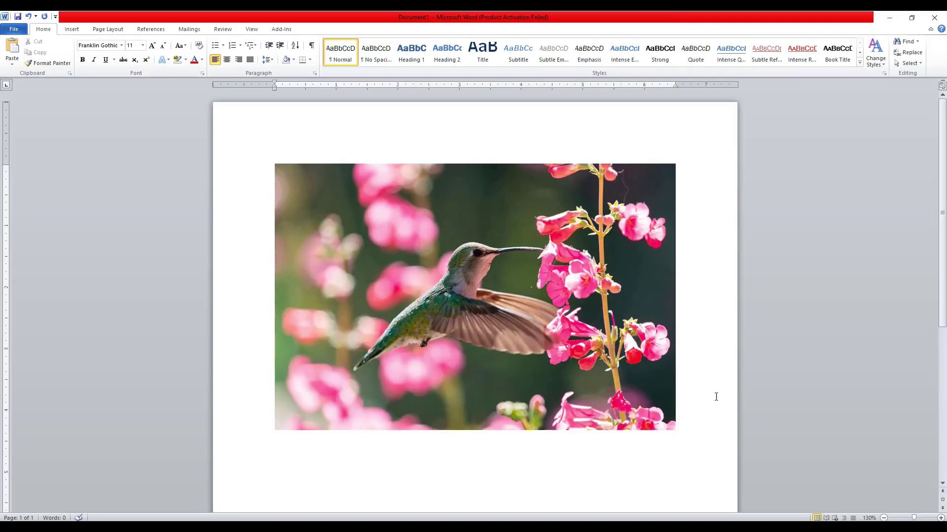
pyautogui.click(564, 315)
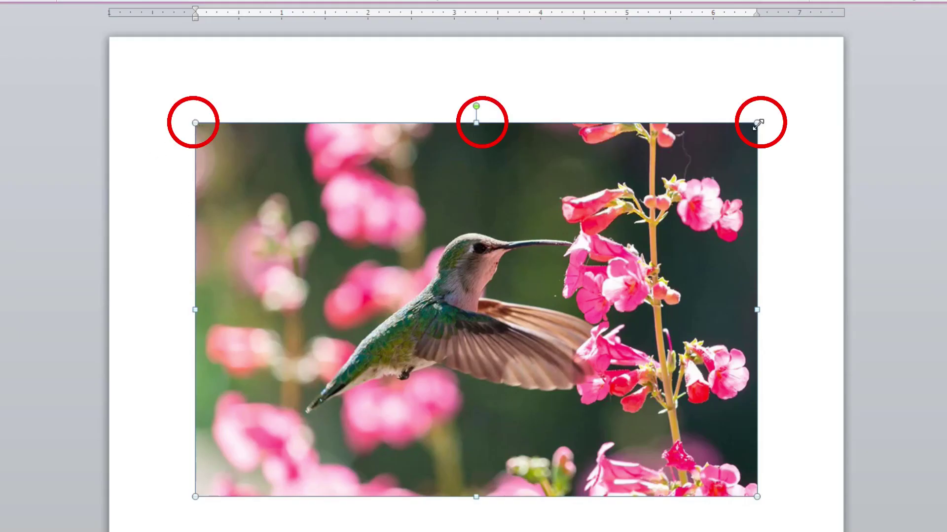
pyautogui.moveTo(755, 124)
pyautogui.mouseDown()
pyautogui.moveTo(461, 289)
pyautogui.moveTo(364, 368)
pyautogui.mouseUp()
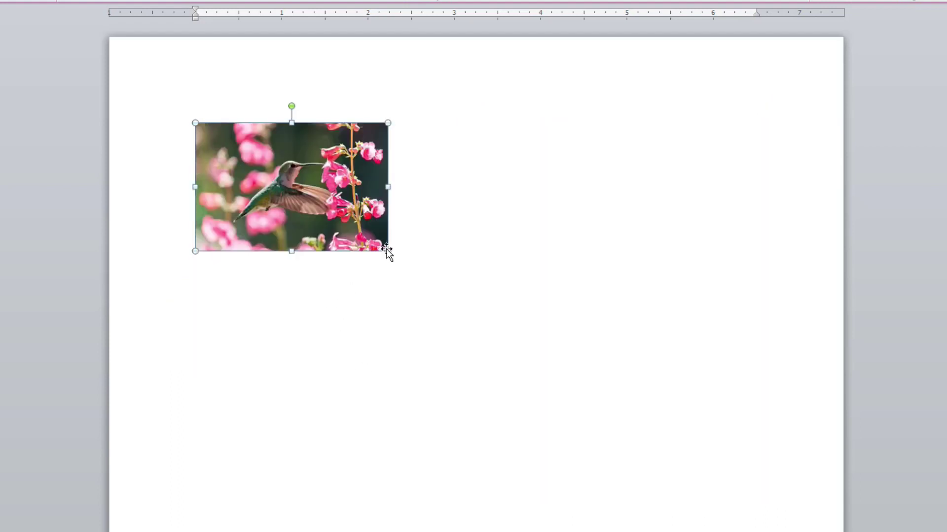
pyautogui.moveTo(387, 251); pyautogui.dragTo(273, 168)
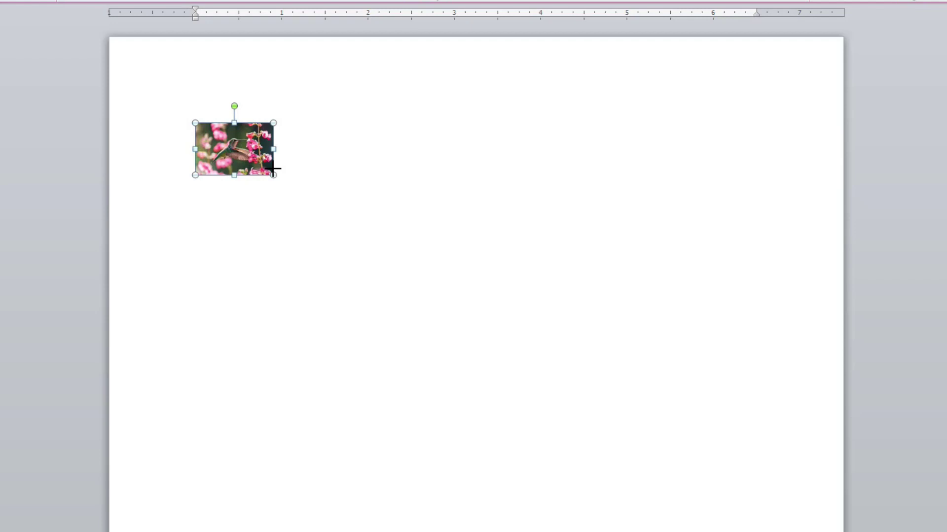
pyautogui.moveTo(274, 176); pyautogui.dragTo(504, 380)
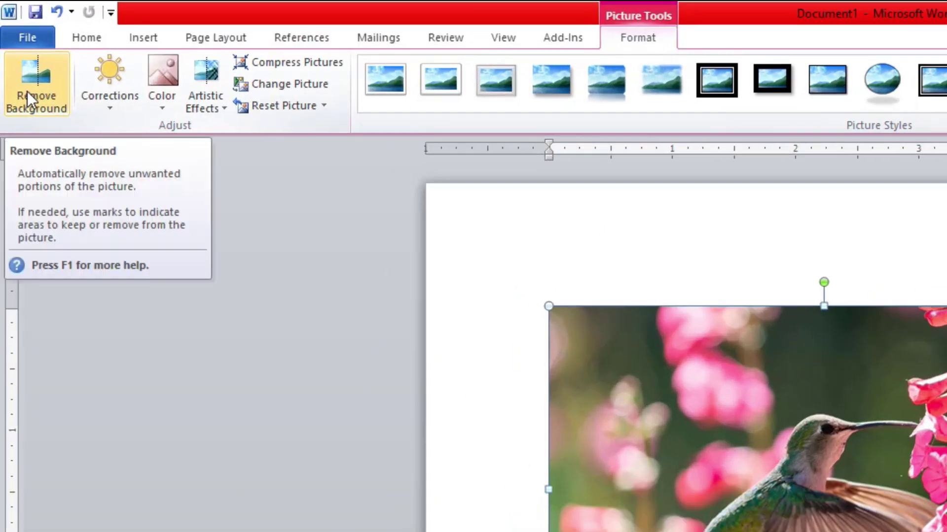
# - Start Remove Background on the picture and mark the hummingbird's body, beak and wings as areas to keep
pyautogui.click(28, 91)
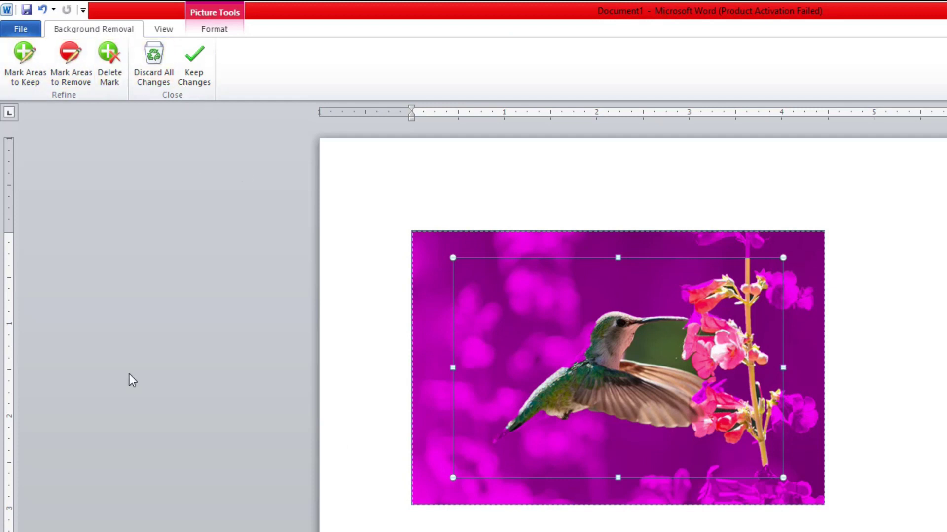
pyautogui.click(24, 76)
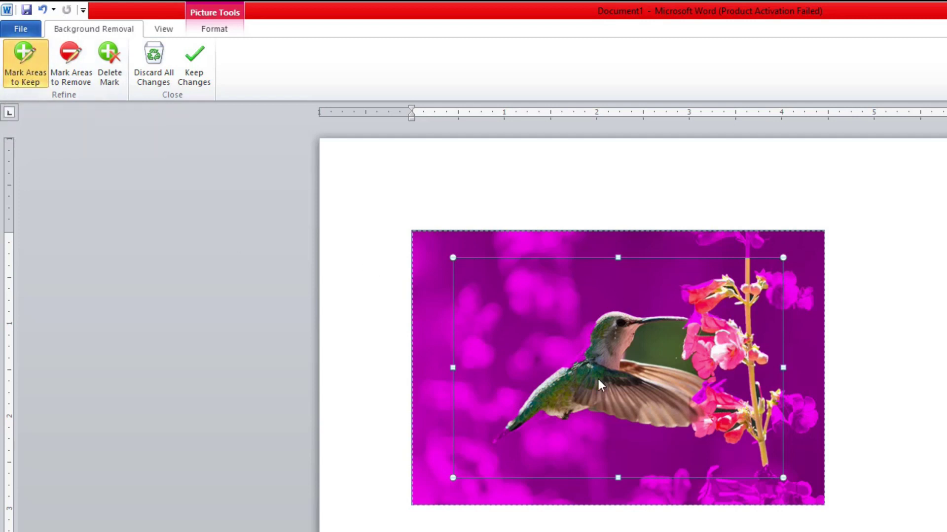
pyautogui.click(592, 352)
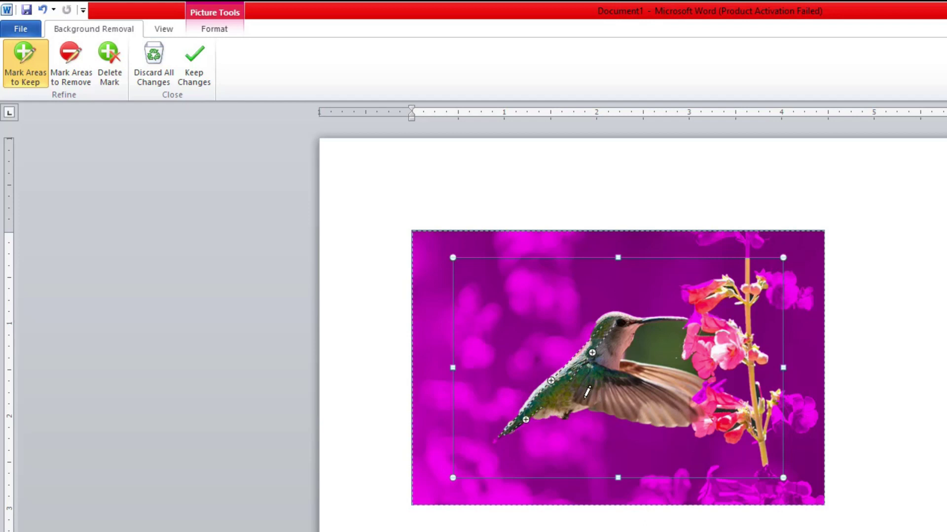
pyautogui.moveTo(585, 390); pyautogui.dragTo(666, 420)
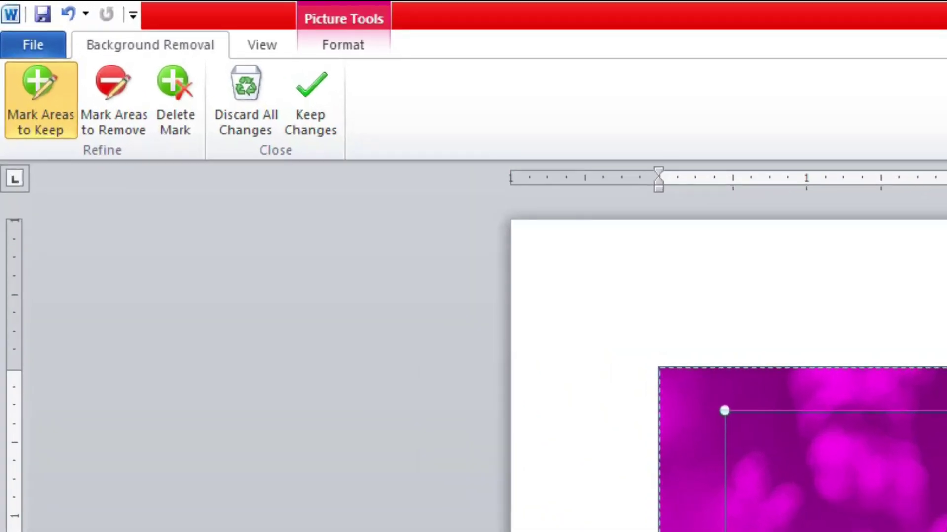
# - Mark the green patch below the beak and the flowers as areas to remove, and keep the background removal
pyautogui.click(111, 100)
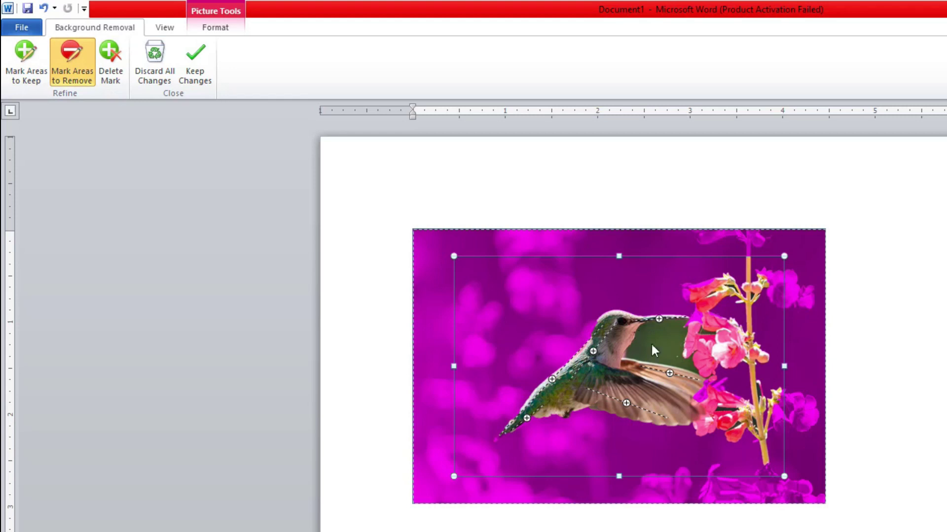
pyautogui.moveTo(699, 344); pyautogui.dragTo(820, 394)
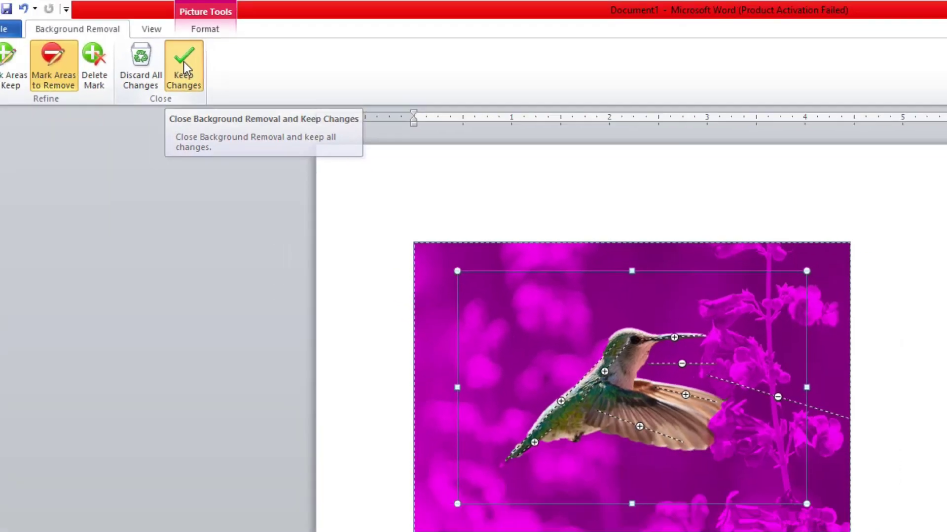
pyautogui.click(114, 85)
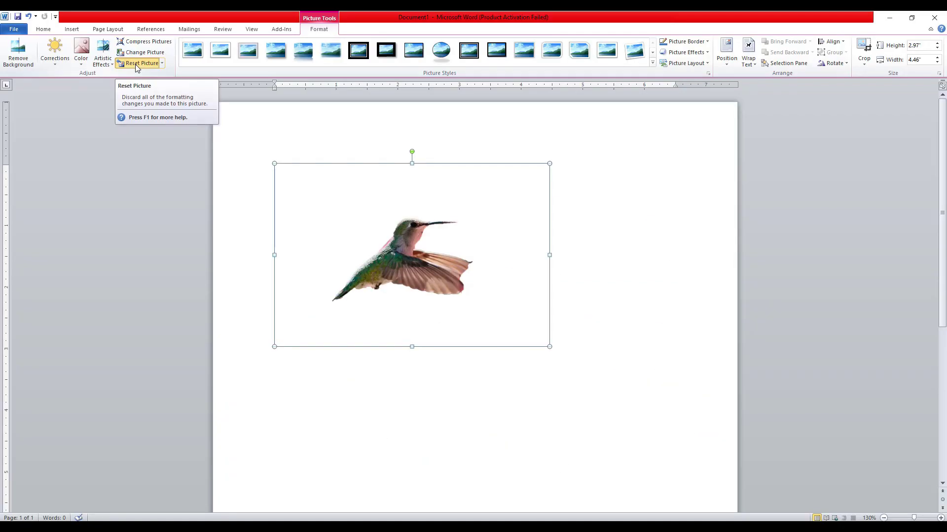
# - Reset the picture's formatting and apply the Brightness +20% Contrast -40% correction
pyautogui.click(137, 64)
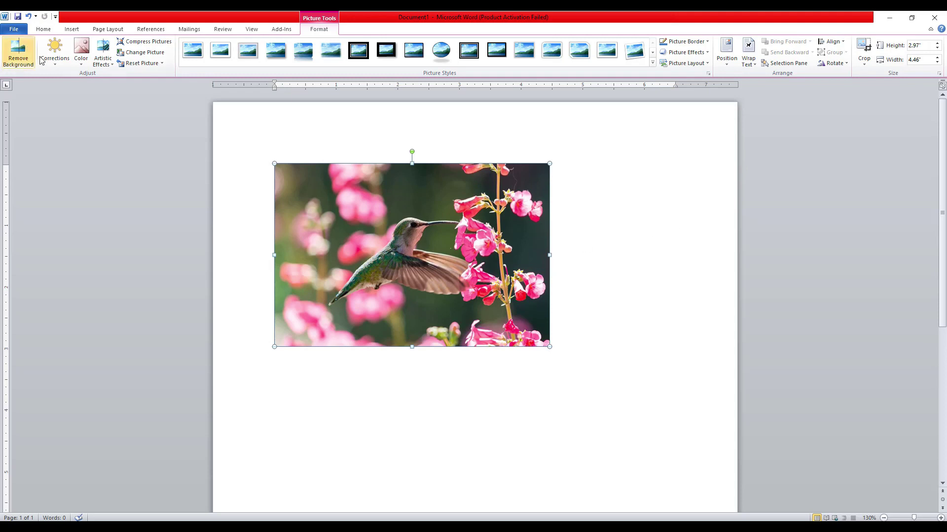
pyautogui.click(54, 58)
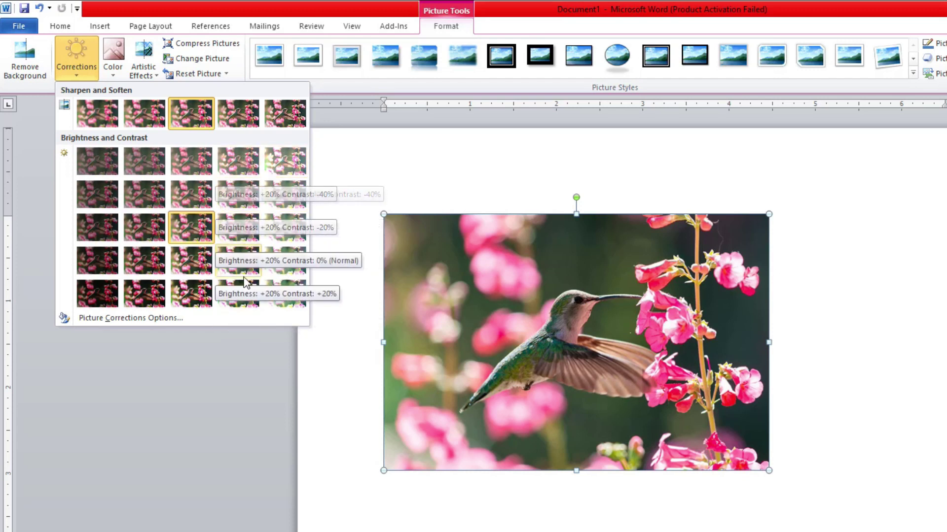
pyautogui.click(238, 166)
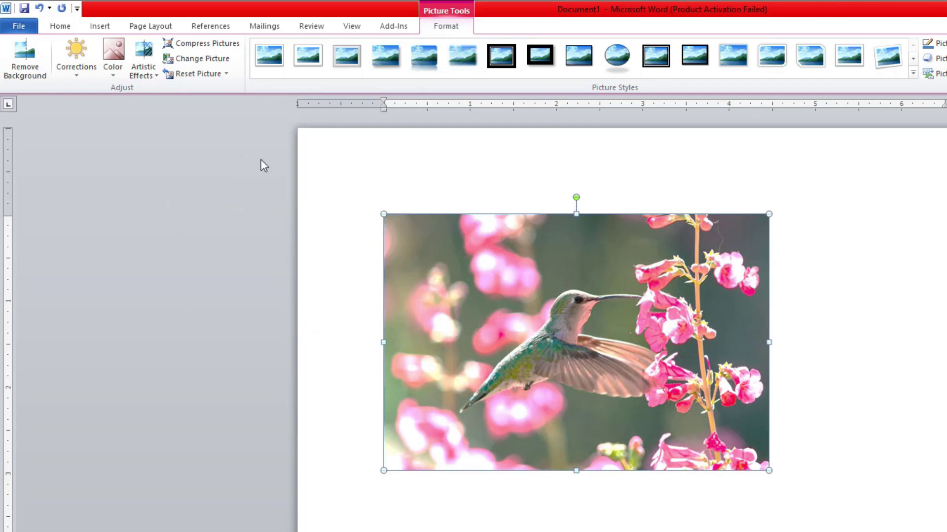
# - Apply the Brightness -40% Contrast +40% correction to the picture, and reset its formatting
pyautogui.click(68, 55)
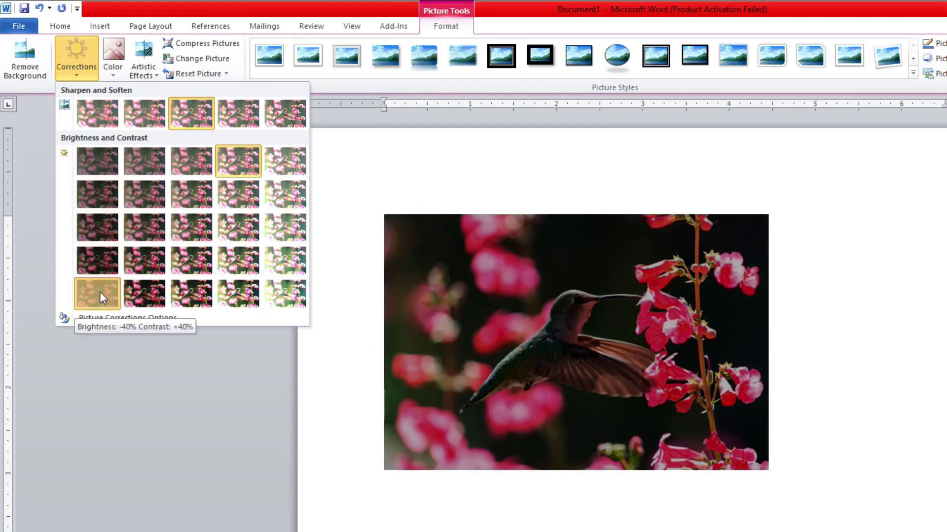
pyautogui.click(99, 291)
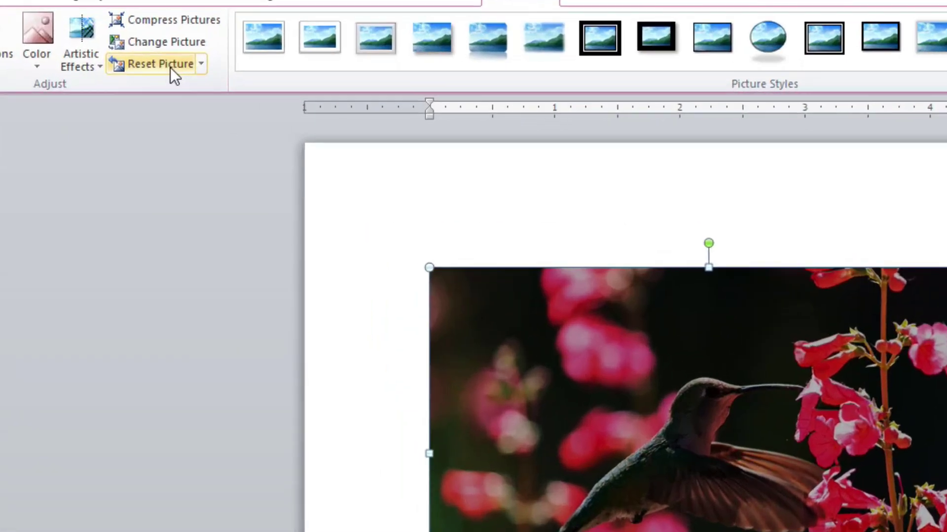
pyautogui.click(205, 75)
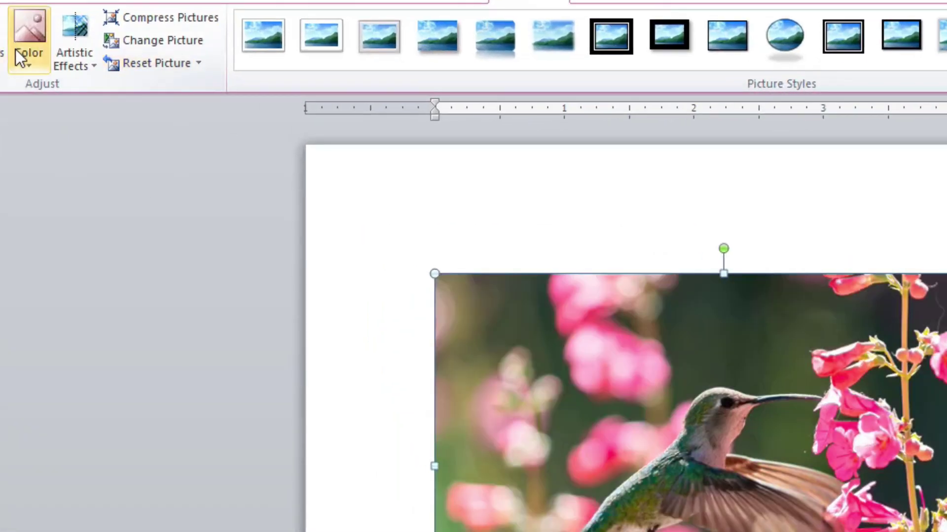
# - Set the picture's color tone to Temperature 8800 K and recolor it in pure black and white
pyautogui.click(28, 64)
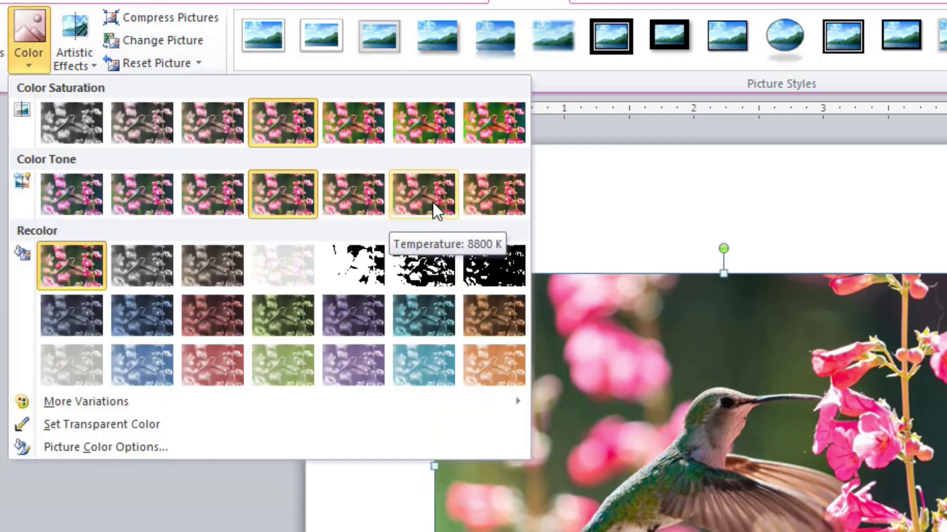
pyautogui.click(434, 204)
pyautogui.click(117, 59)
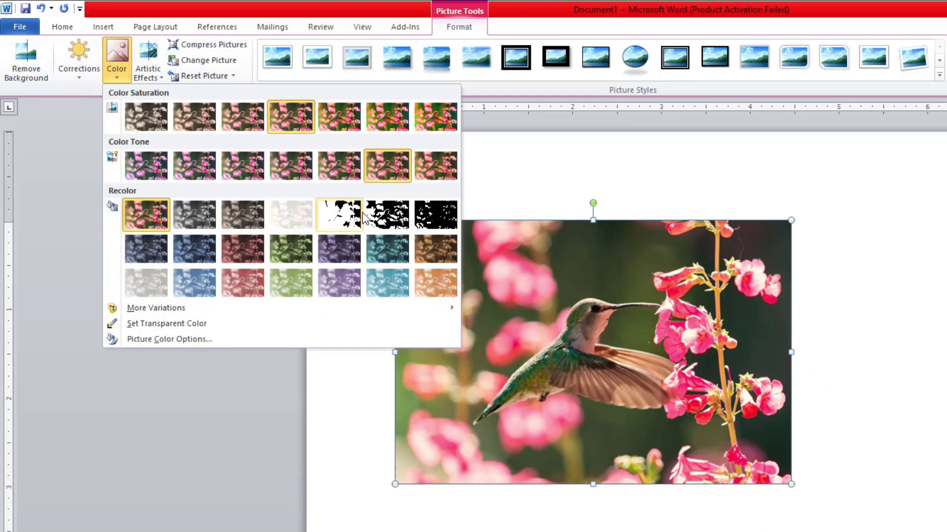
pyautogui.click(389, 223)
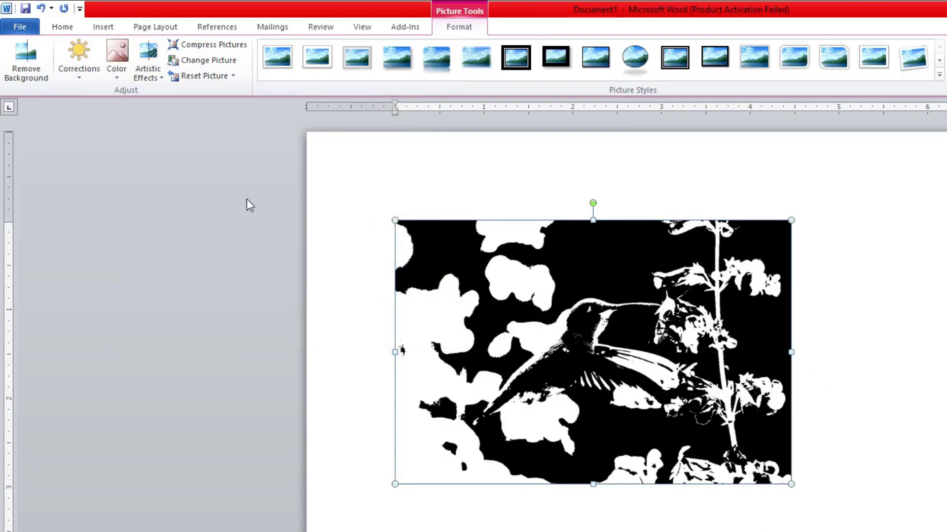
# - Recolor the picture with the light red variation, and reset its formatting
pyautogui.click(112, 70)
pyautogui.click(247, 277)
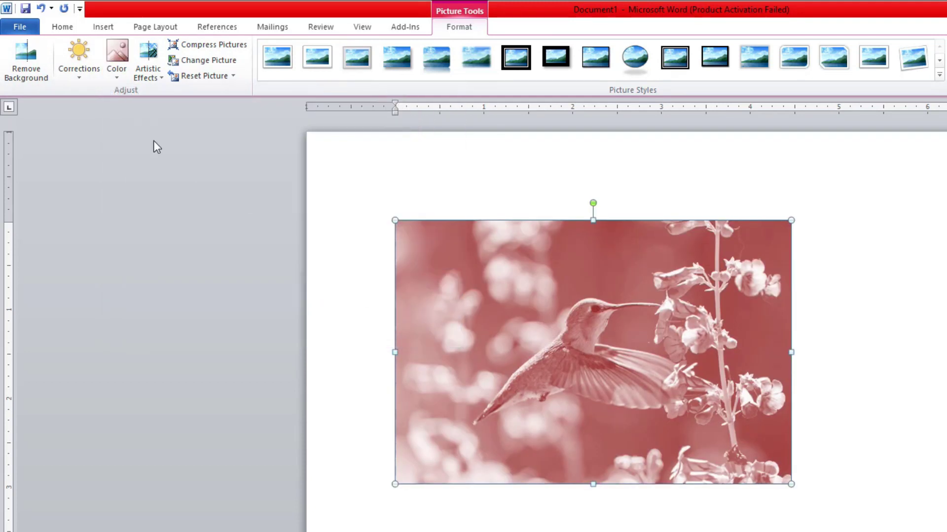
pyautogui.click(119, 62)
pyautogui.click(485, 254)
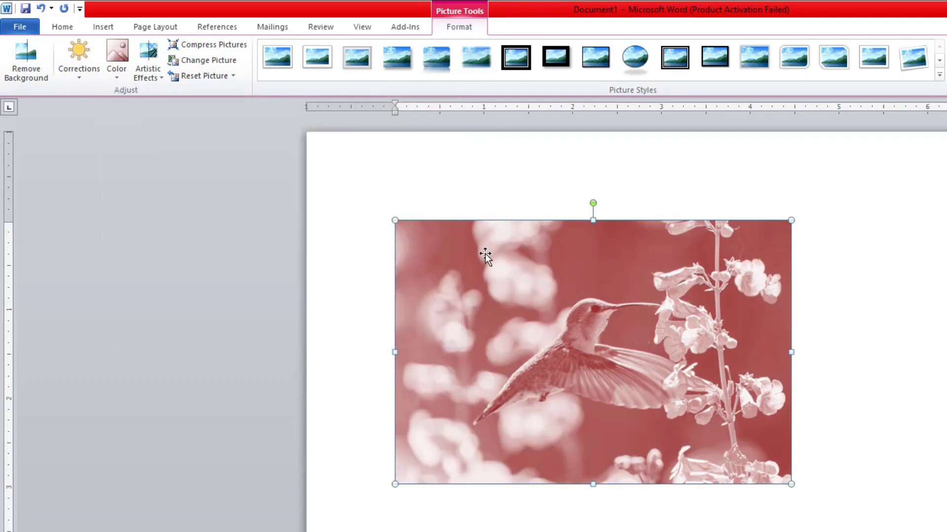
pyautogui.click(199, 76)
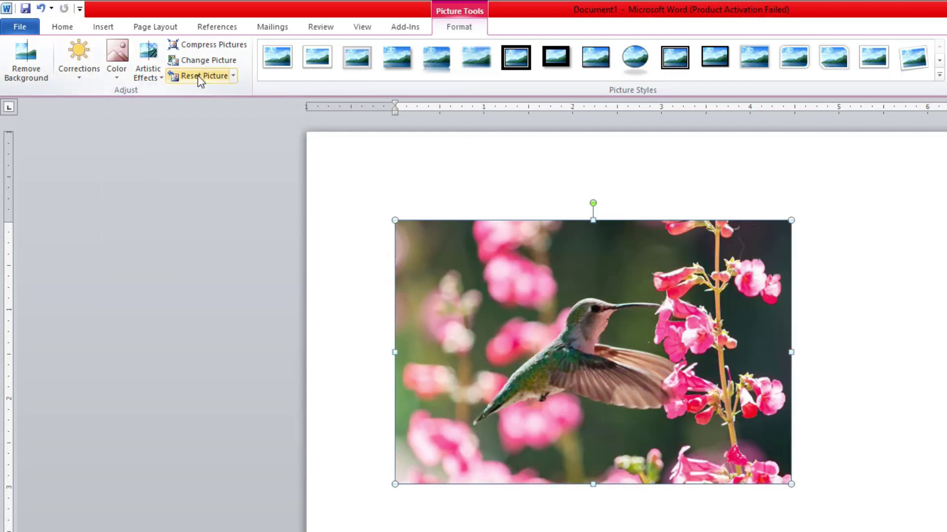
# - Try a chalk-sketch and a pencil-sketch artistic effect on the picture, and set it back to no effect
pyautogui.click(149, 64)
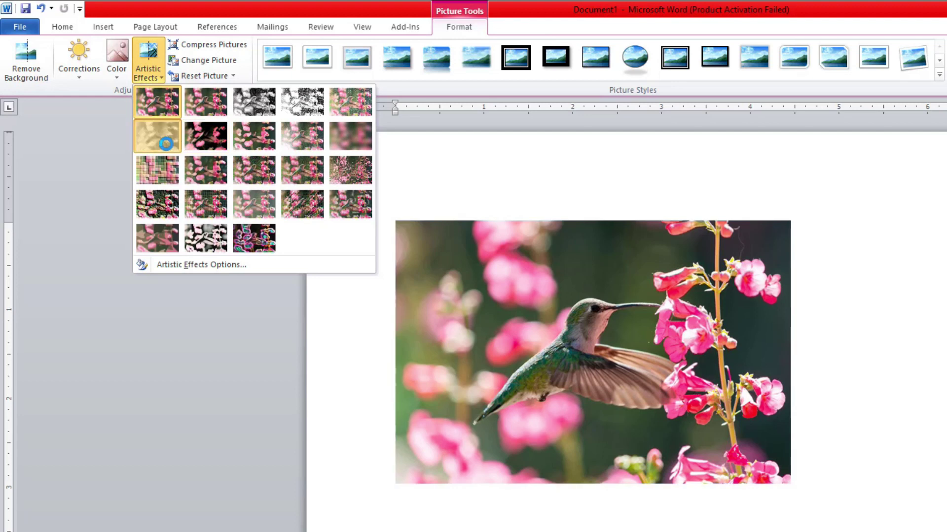
pyautogui.click(166, 144)
pyautogui.click(153, 64)
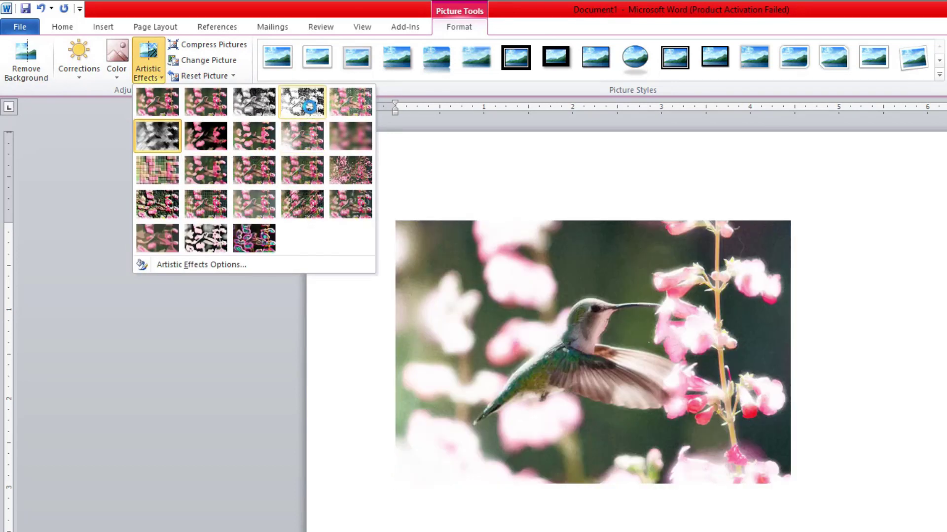
pyautogui.click(312, 98)
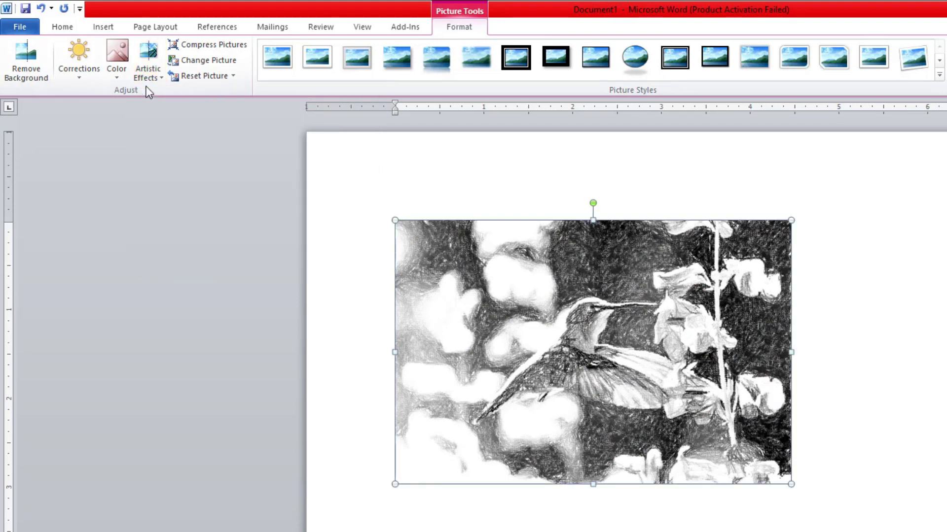
pyautogui.click(150, 72)
pyautogui.click(159, 100)
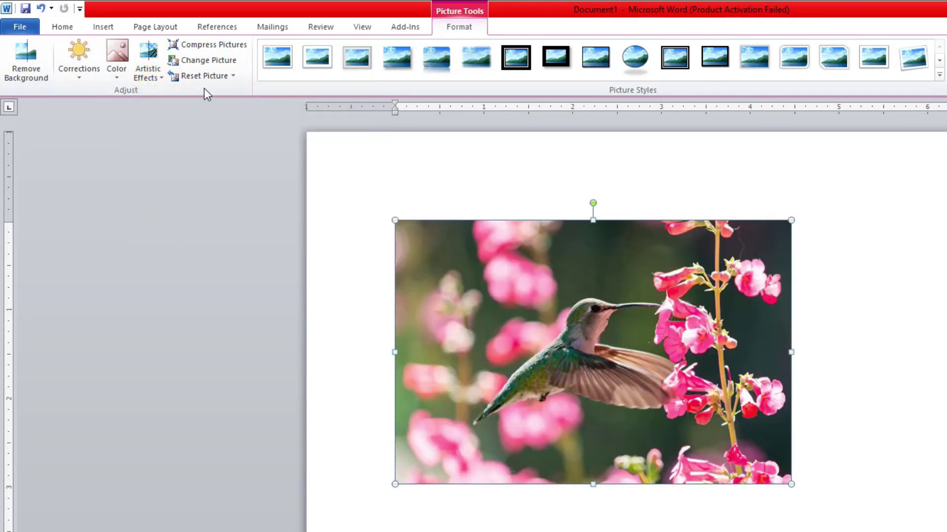
# - Replace the picture with the Hummingbird-scaled image using Change Picture
pyautogui.click(211, 59)
pyautogui.click(330, 242)
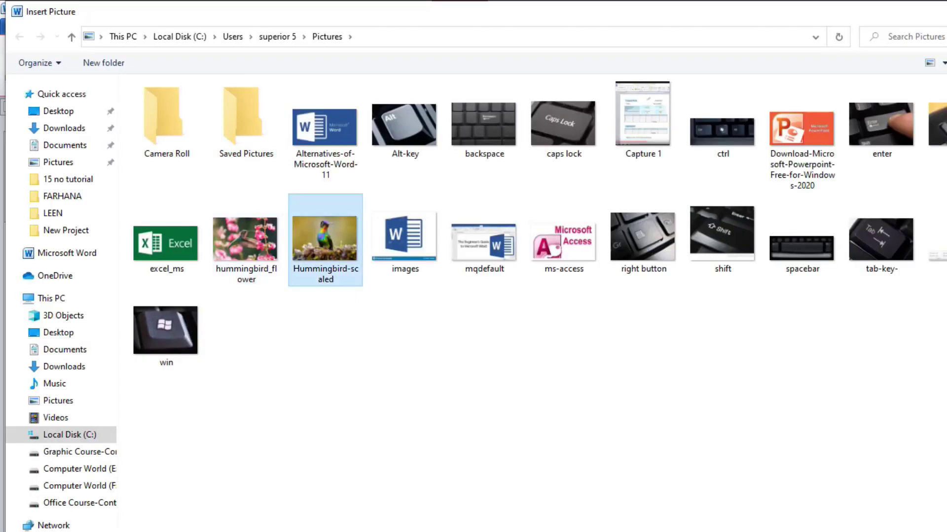
pyautogui.press('Return')
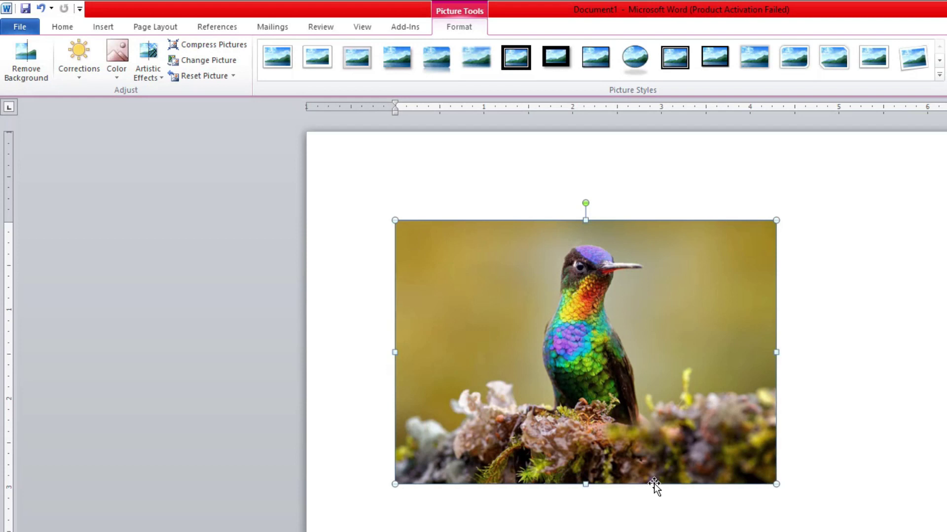
# - Change the picture back to the hummingbird_flower image
pyautogui.click(185, 66)
pyautogui.click(238, 236)
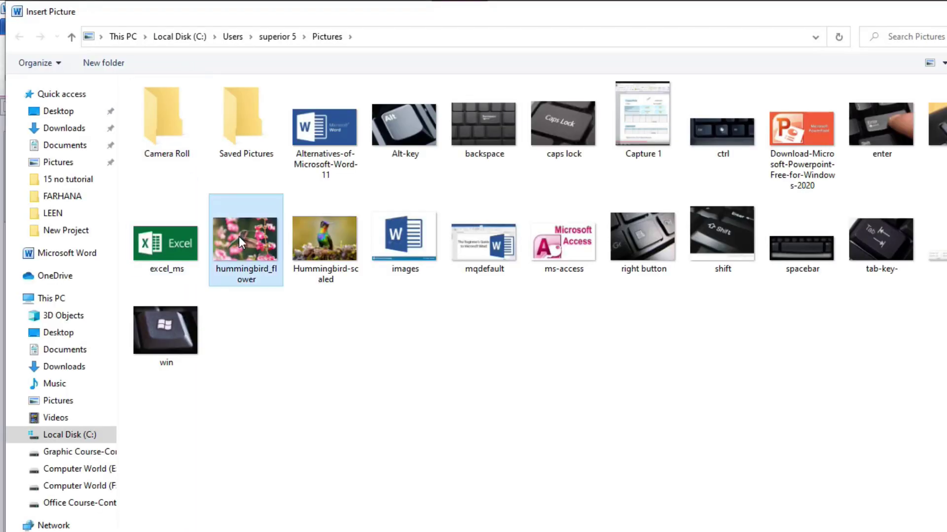
pyautogui.press('Return')
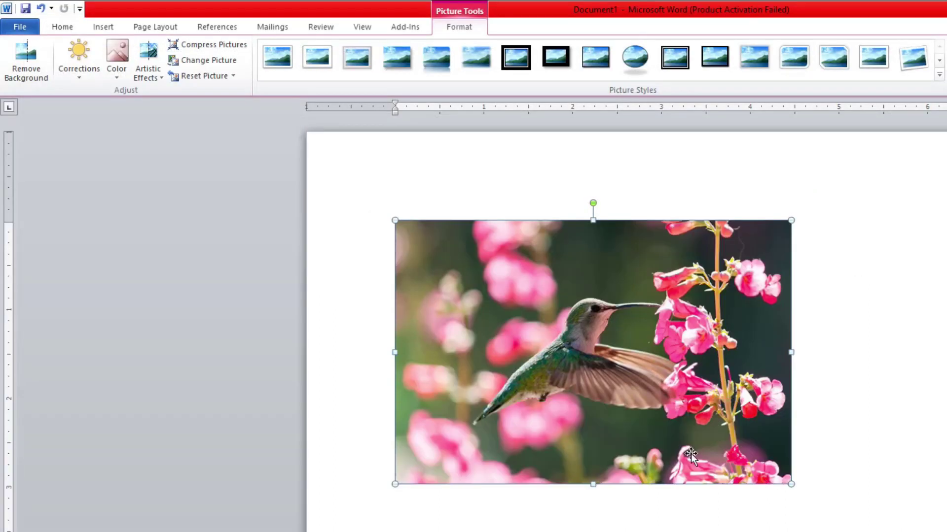